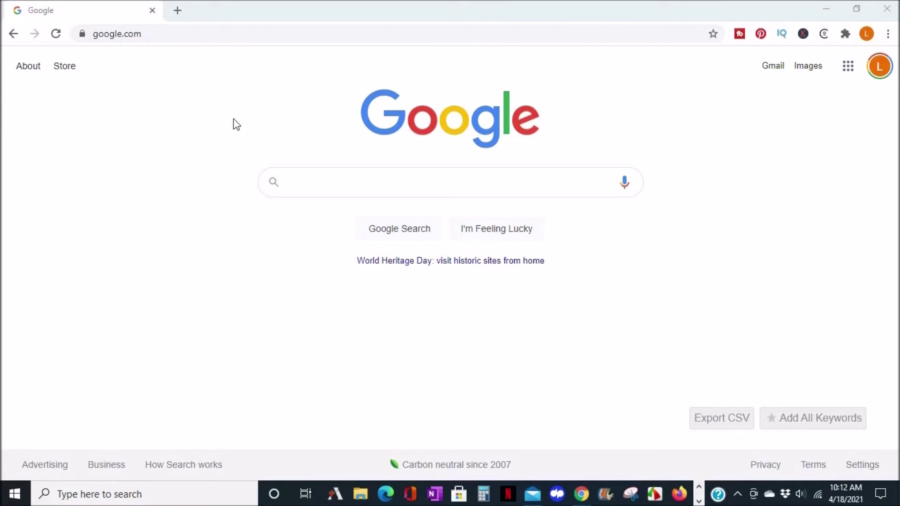
# Load paypal.com/shipnow in Chrome and log in to the PayPal account.
pyautogui.click(233, 38)
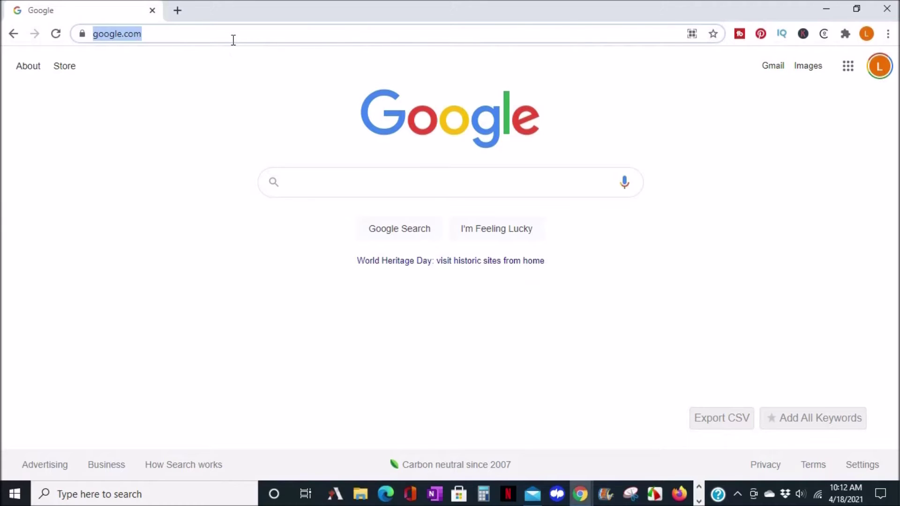
pyautogui.write('https://www.paypal.com/shipnow')
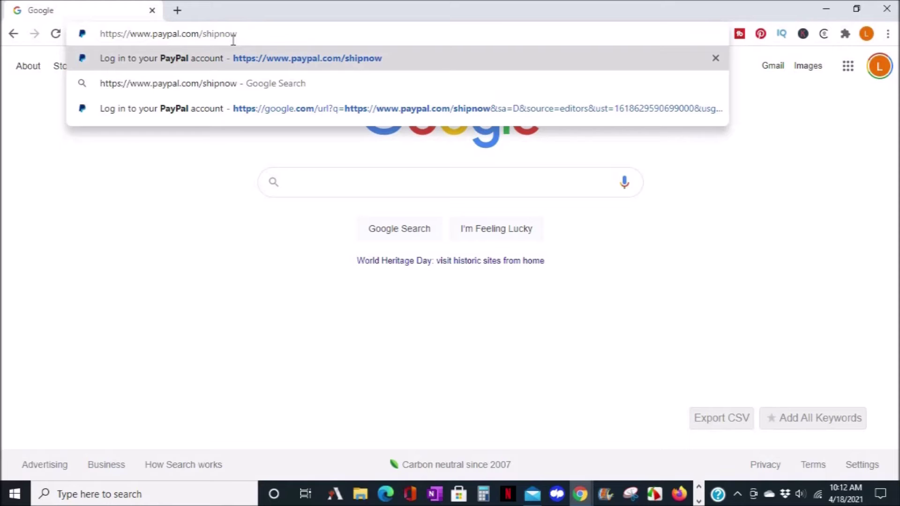
pyautogui.press('Return')
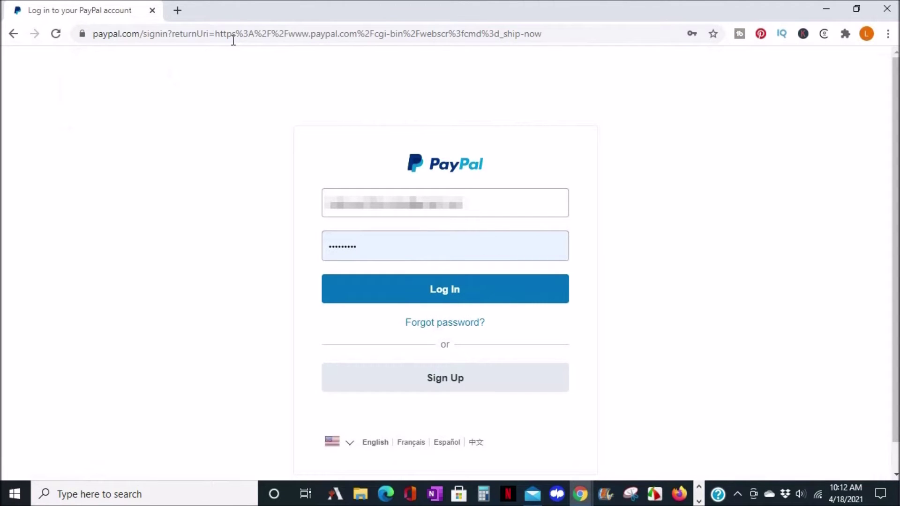
pyautogui.click(430, 295)
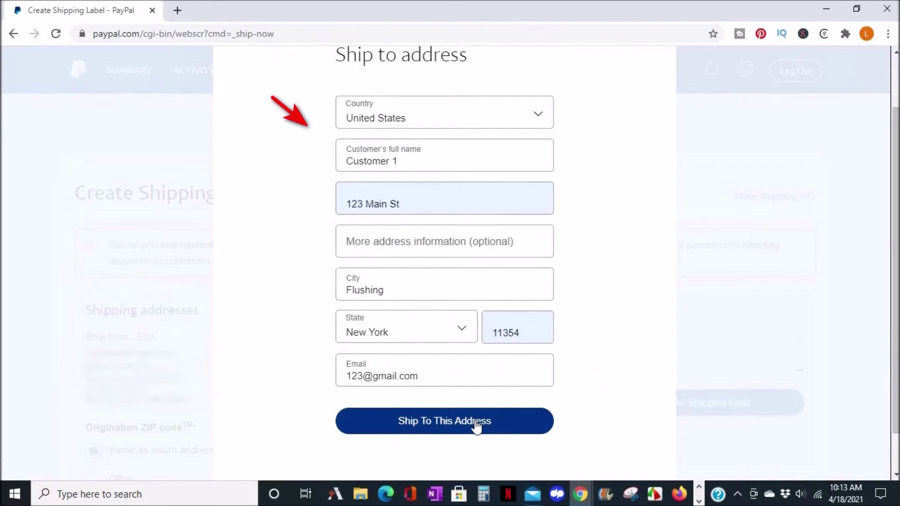
# Save the customer's ship-to address and keep the origination ZIP as the return address.
pyautogui.click(476, 424)
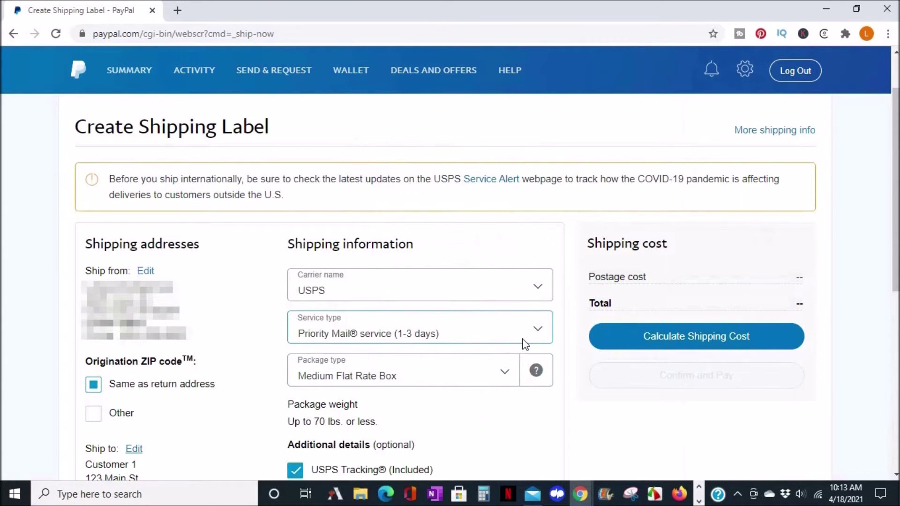
pyautogui.scroll(-3, 523, 344)
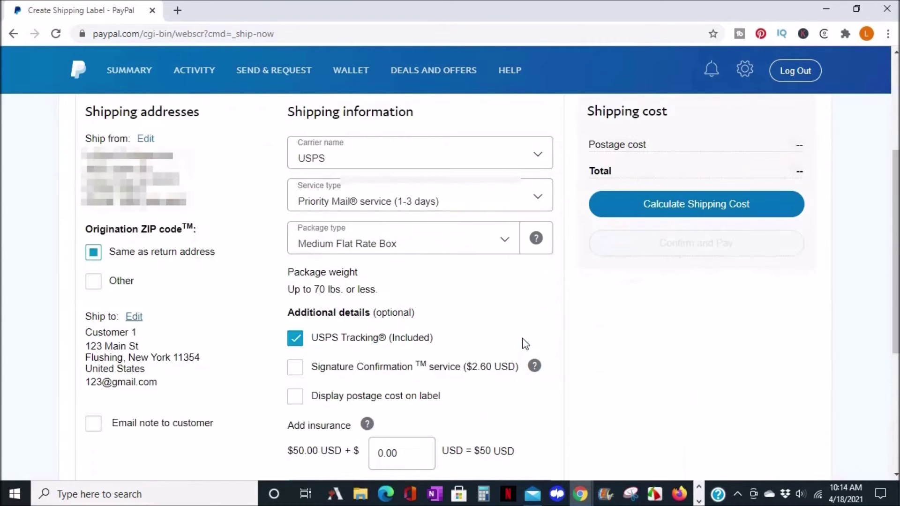
pyautogui.click(94, 282)
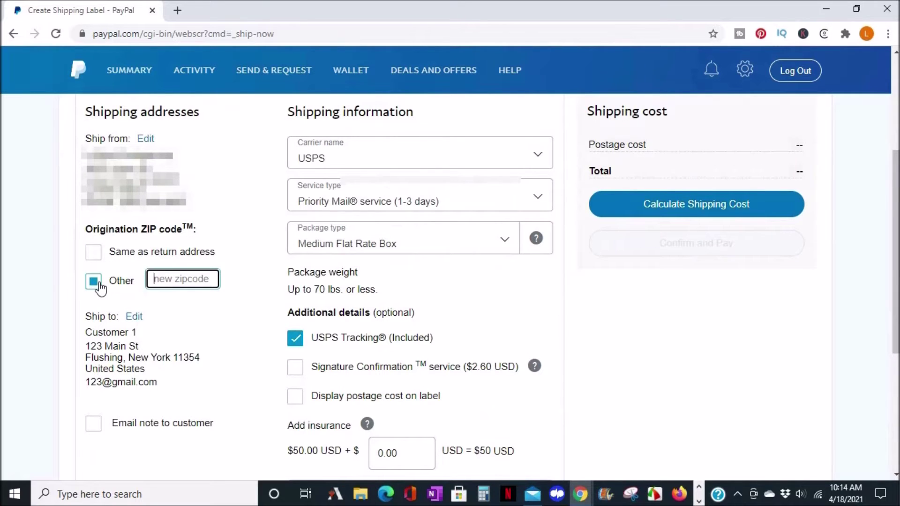
pyautogui.click(93, 256)
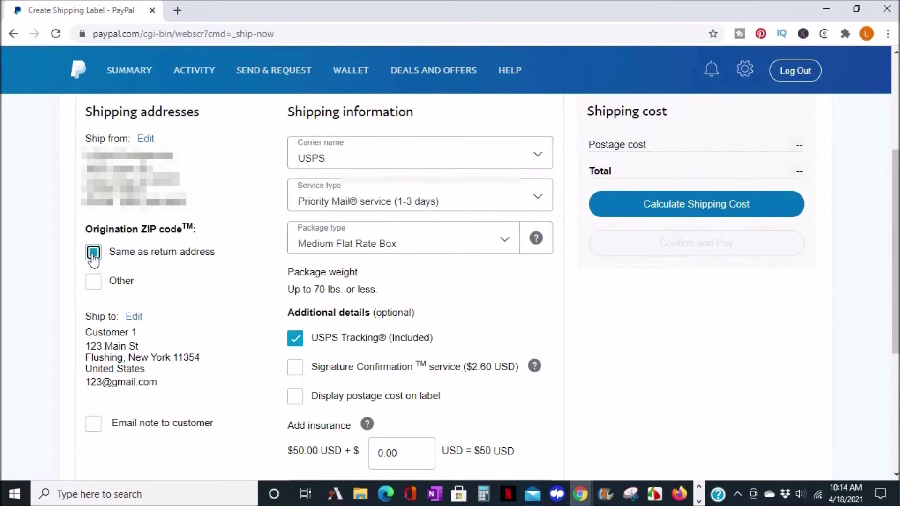
# Add an email note to the customer reading 'Thank you for your purchase'.
pyautogui.click(99, 427)
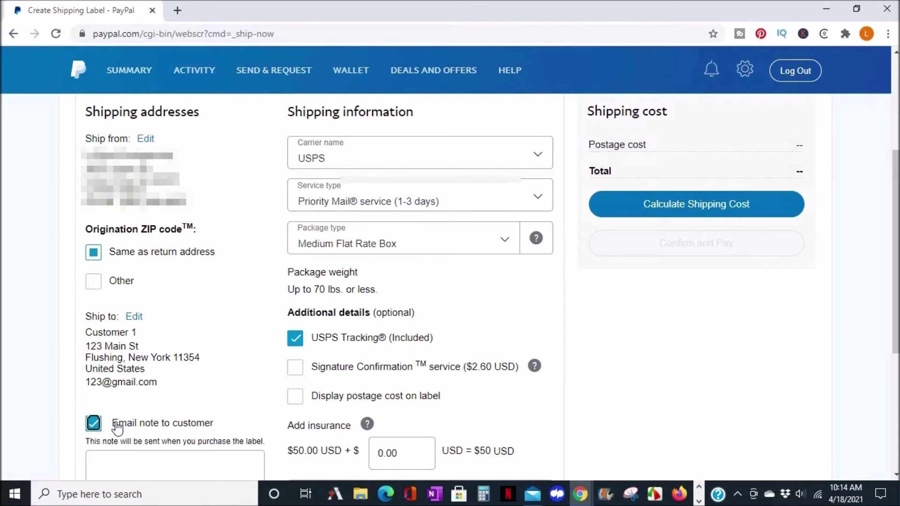
pyautogui.click(129, 467)
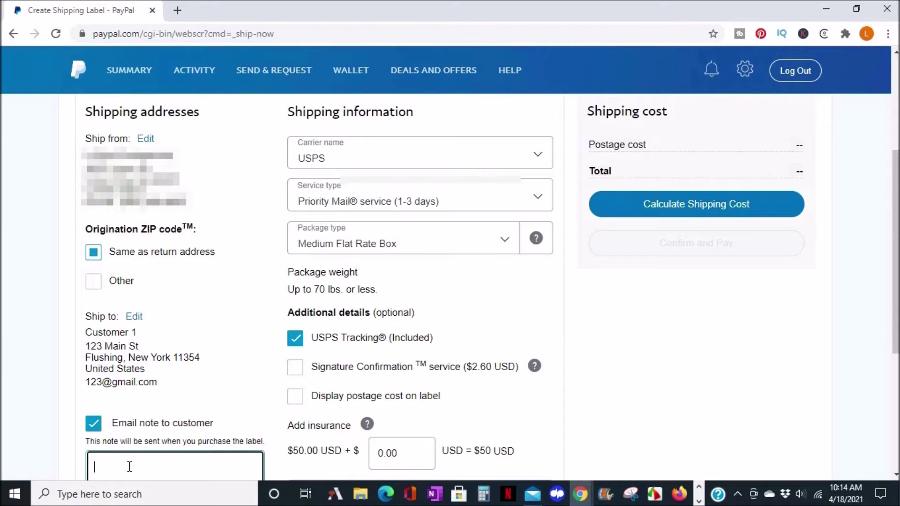
pyautogui.write('Thank you for your purchase')
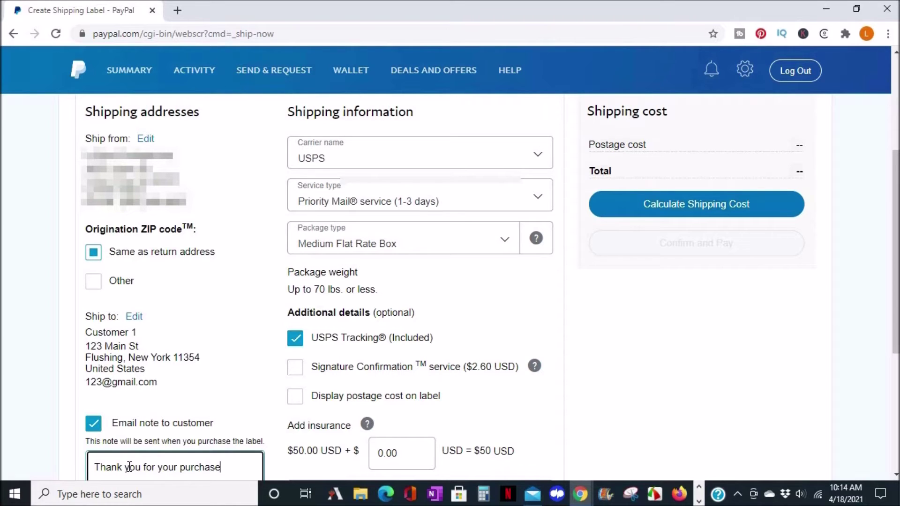
pyautogui.click(197, 424)
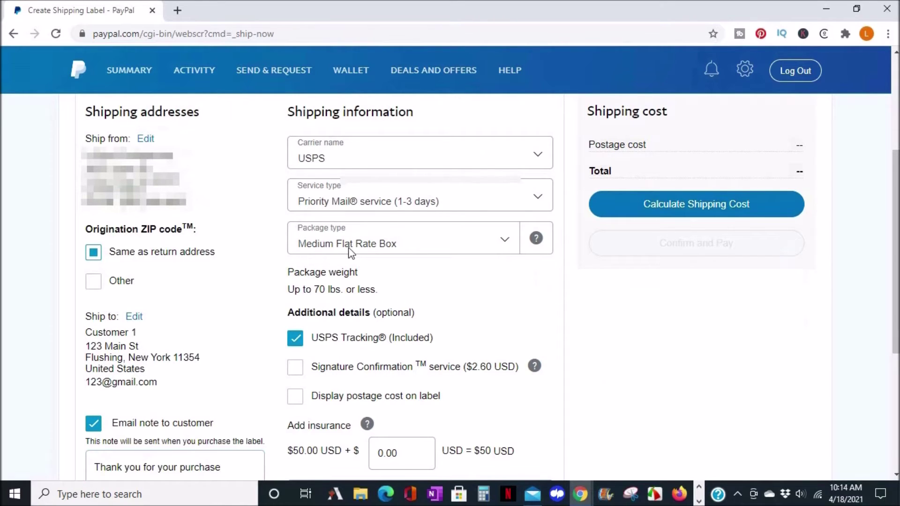
# Switch the carrier to UPS® with no UPS account, Laser/Inkjet printer, no hazardous materials.
pyautogui.click(353, 160)
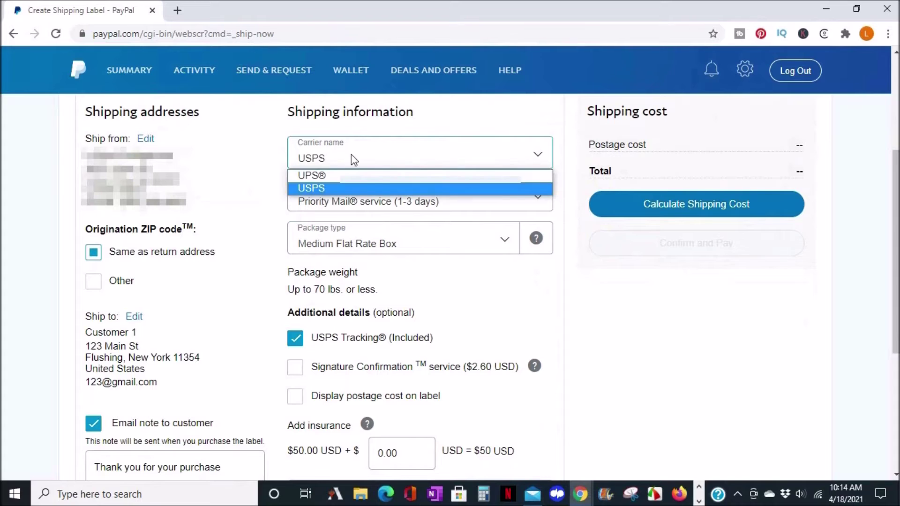
pyautogui.click(312, 175)
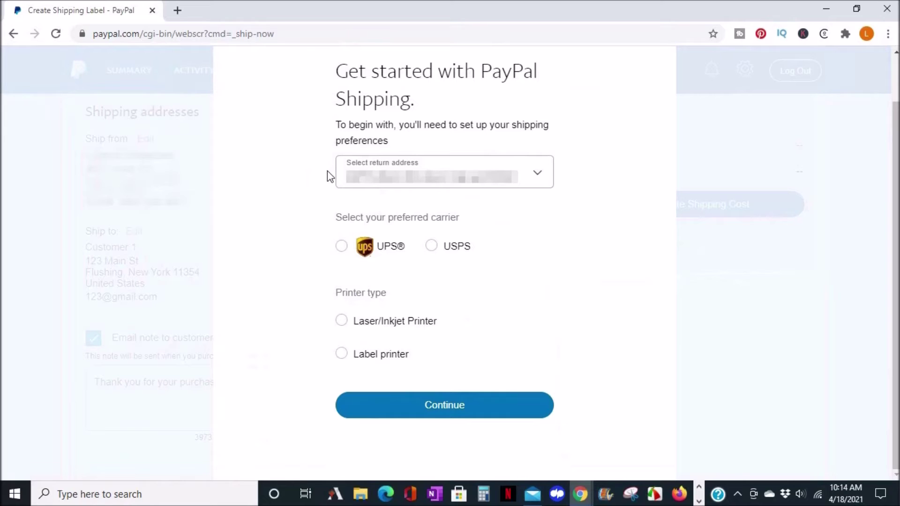
pyautogui.click(342, 246)
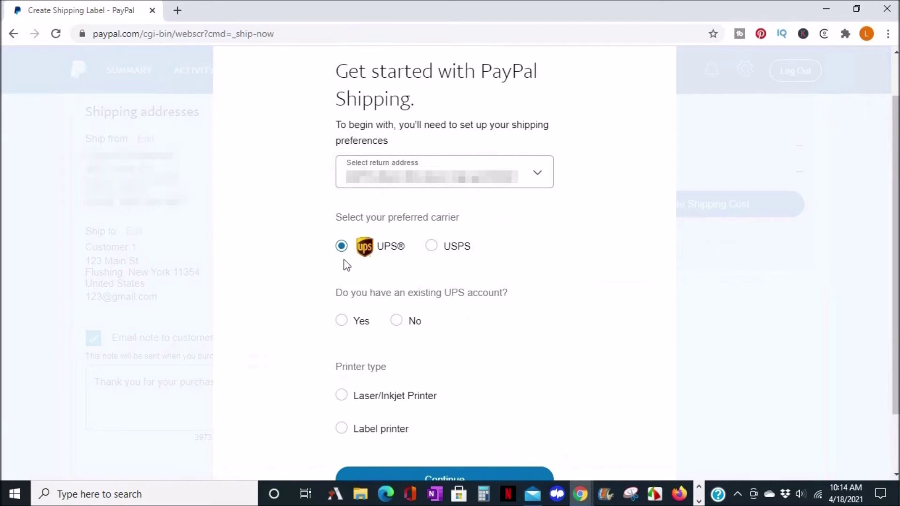
pyautogui.click(397, 321)
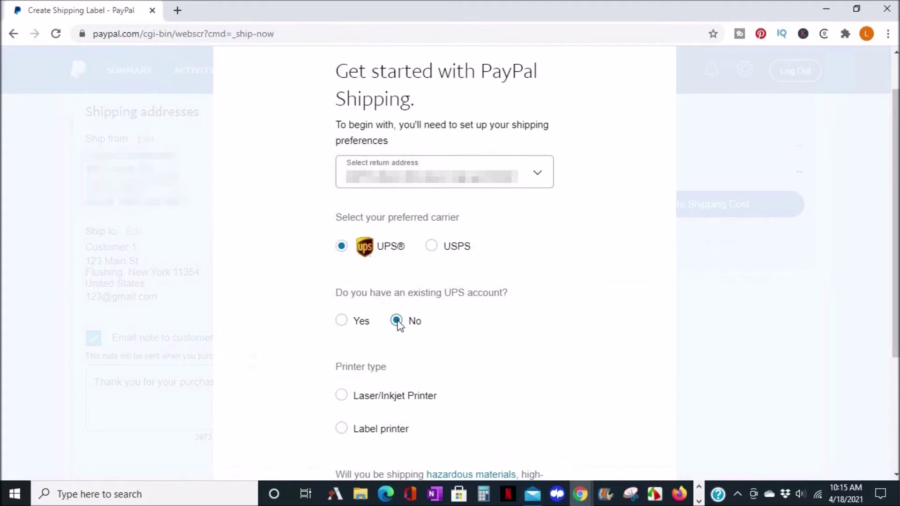
pyautogui.scroll(-3, 393, 368)
pyautogui.click(341, 263)
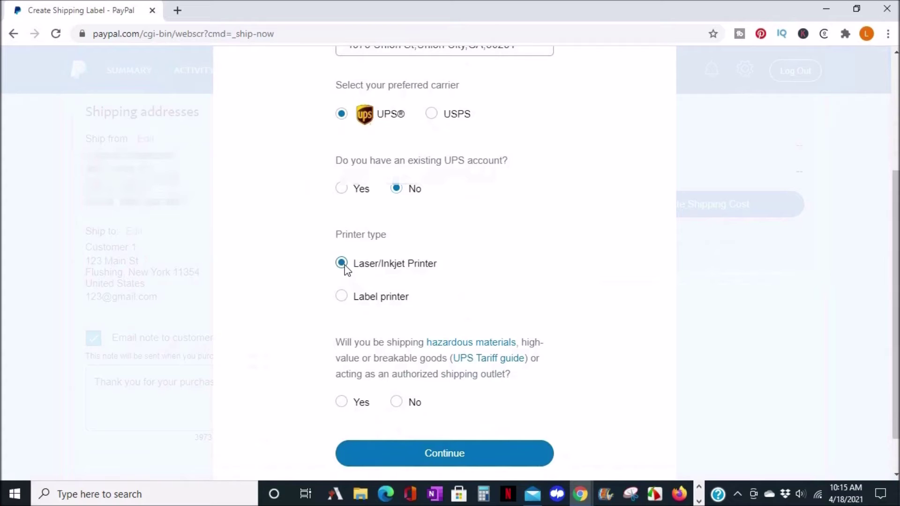
pyautogui.scroll(-1, 355, 305)
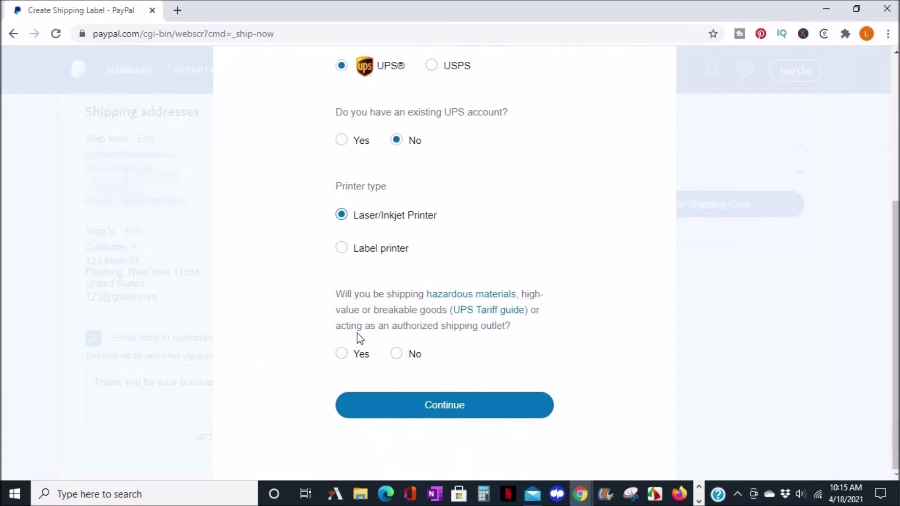
pyautogui.click(396, 354)
pyautogui.click(412, 402)
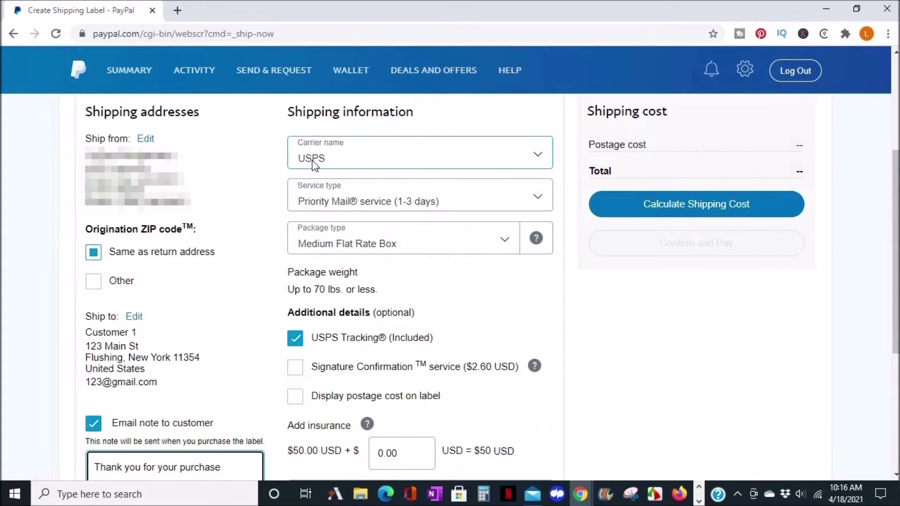
# Choose First-Class Mail® Parcel service, Package/Thick Envelope, and a 1 oz package weight.
pyautogui.click(332, 197)
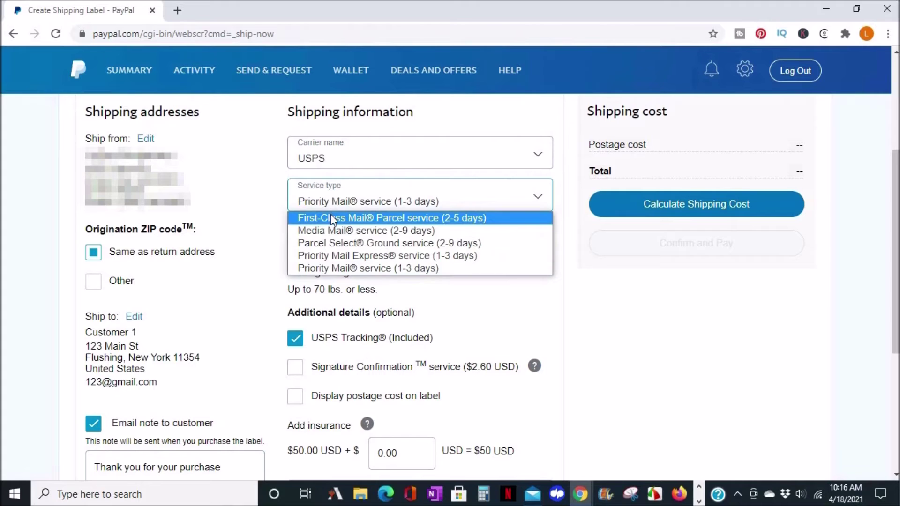
pyautogui.click(330, 217)
pyautogui.click(332, 244)
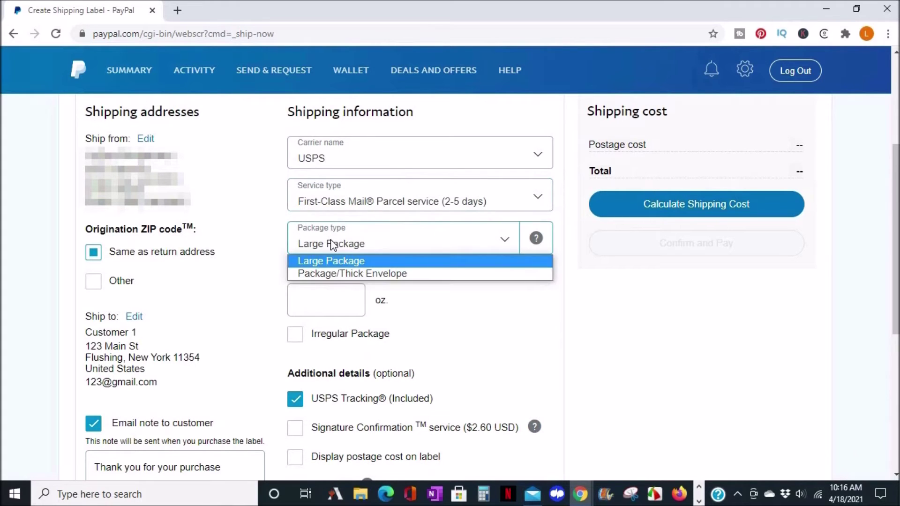
pyautogui.click(330, 273)
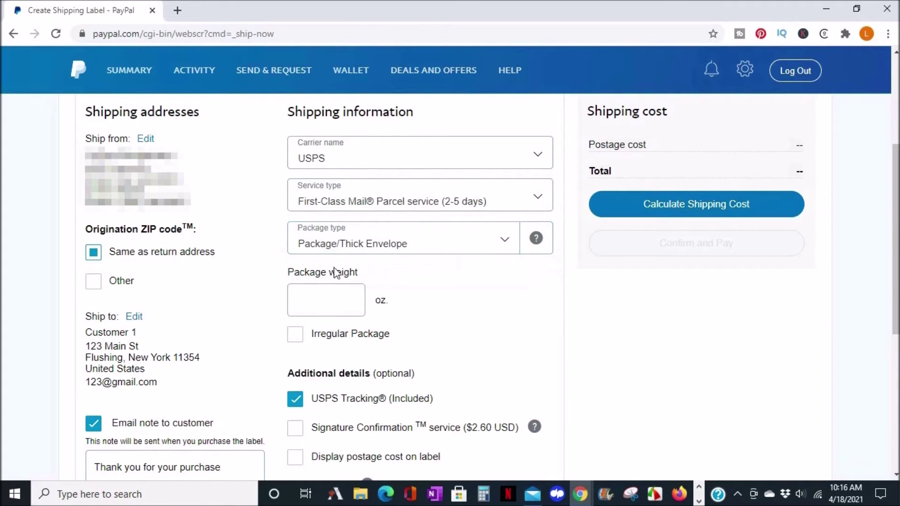
pyautogui.click(319, 296)
pyautogui.write('1')
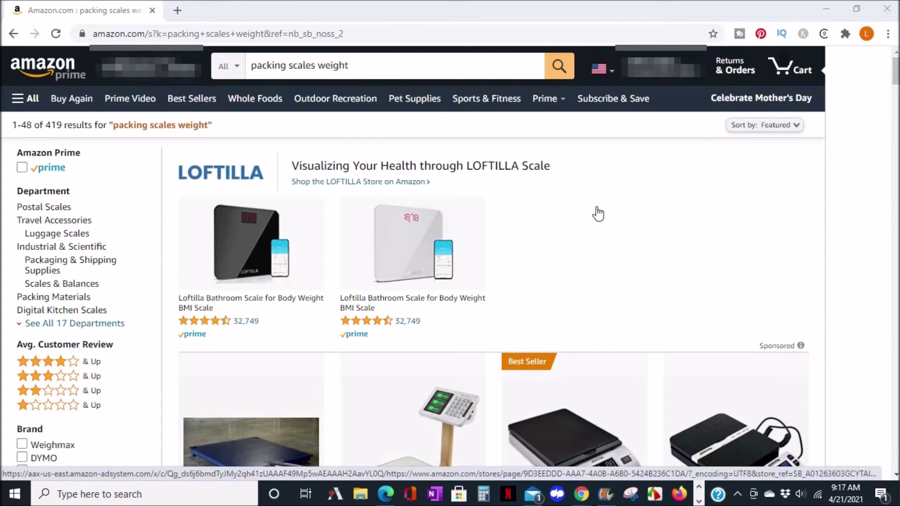
# Scroll through the Amazon packing-scale results to compare scales and their prices.
pyautogui.scroll(-8, 599, 213)
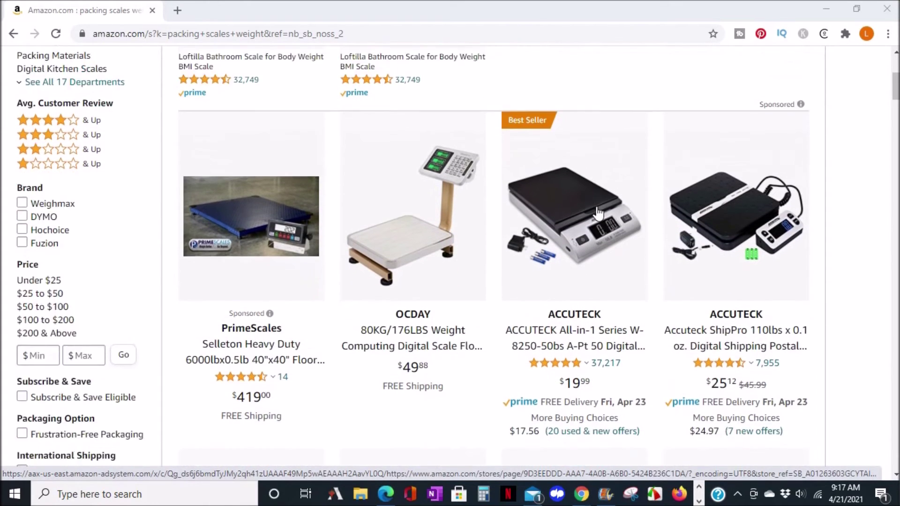
pyautogui.scroll(-7, 599, 214)
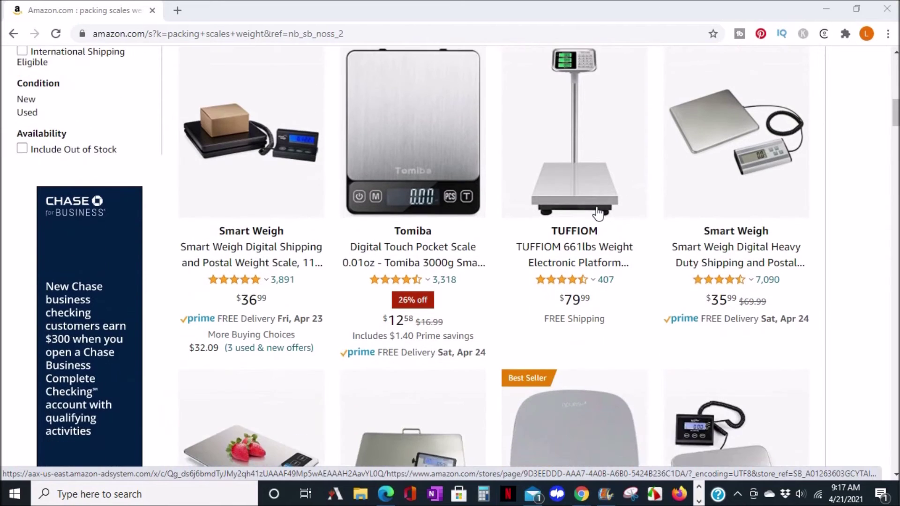
pyautogui.scroll(-6, 598, 214)
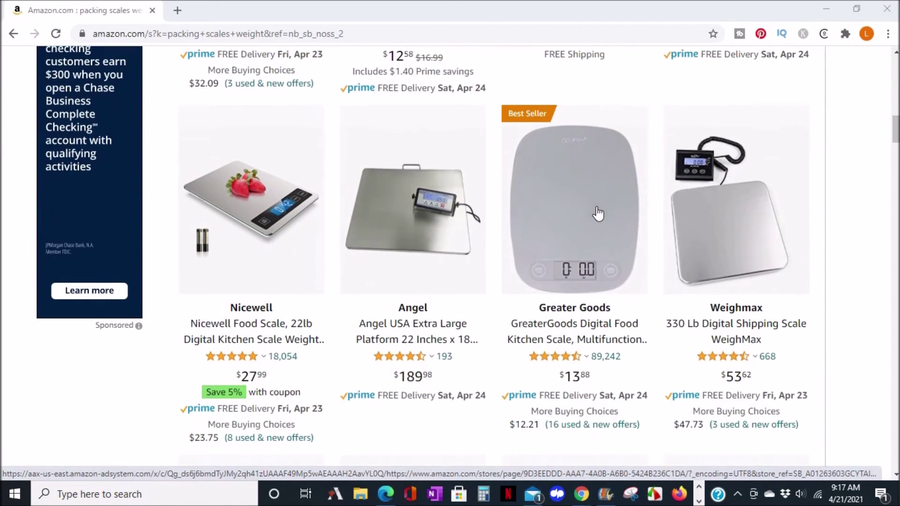
pyautogui.scroll(-1, 598, 214)
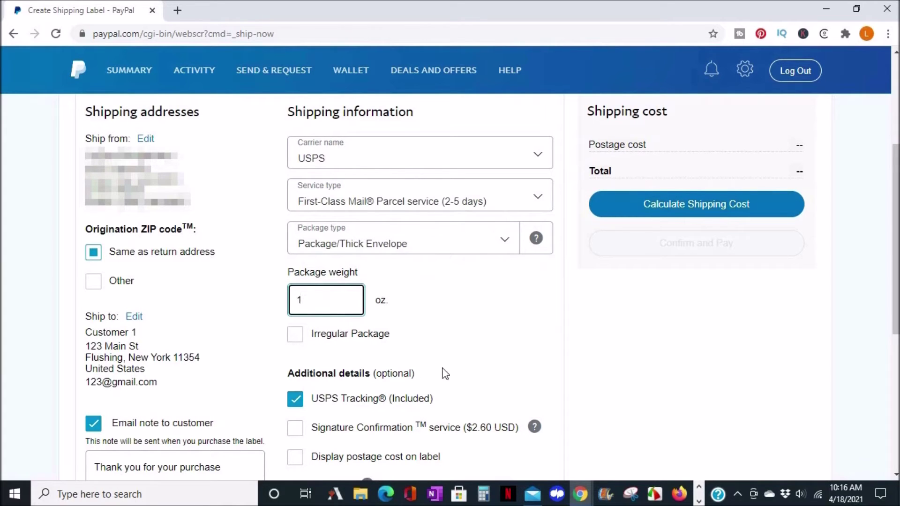
# Calculate the 1 oz First-Class postage of $3.12 USD and pay for the label by card.
pyautogui.click(471, 373)
pyautogui.scroll(-3, 366, 370)
pyautogui.scroll(-3, 367, 371)
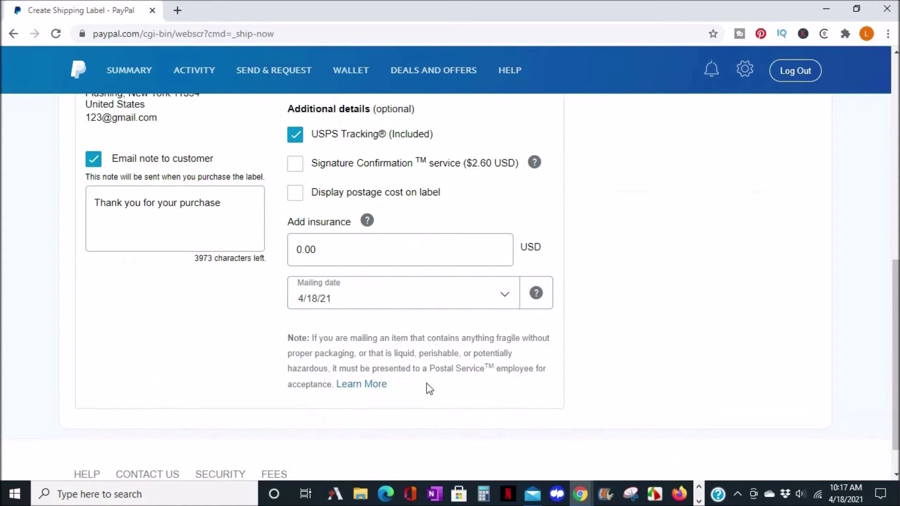
pyautogui.scroll(7, 516, 338)
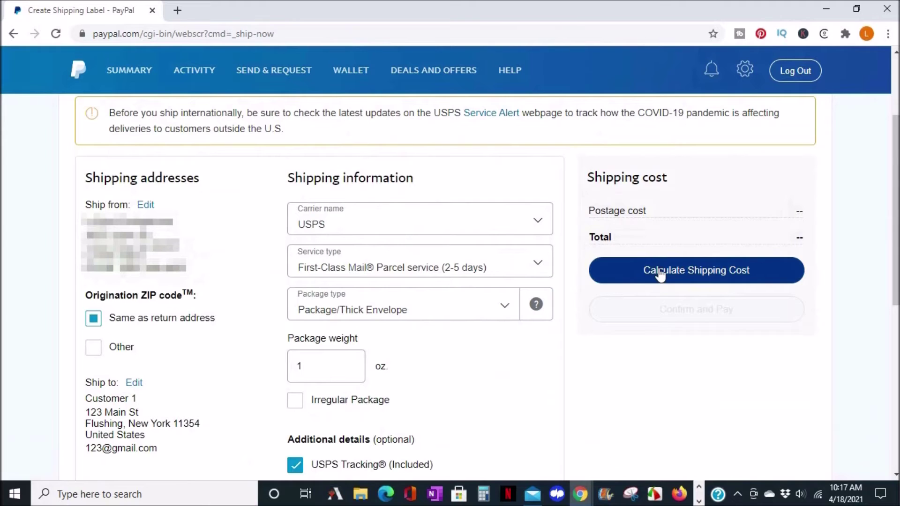
pyautogui.click(678, 276)
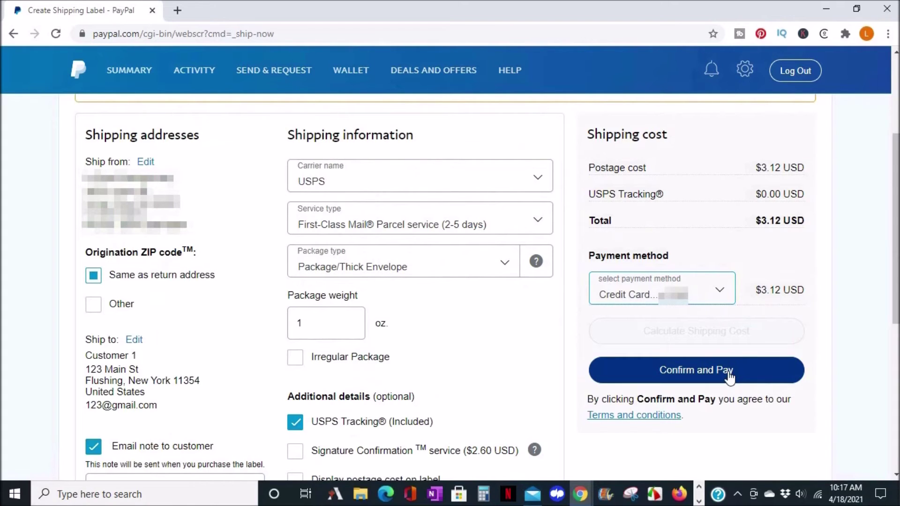
pyautogui.click(729, 375)
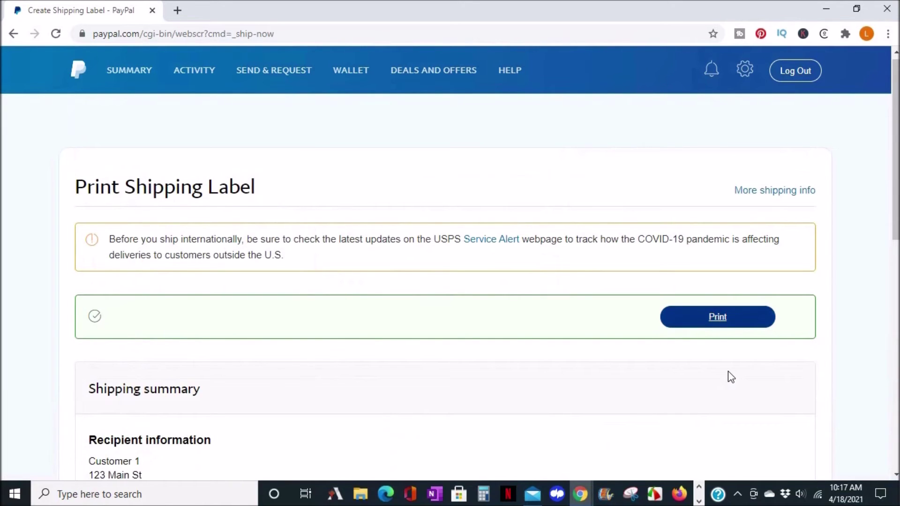
# Scroll down the Print Shipping Label page to the shipping summary.
pyautogui.scroll(-5, 730, 378)
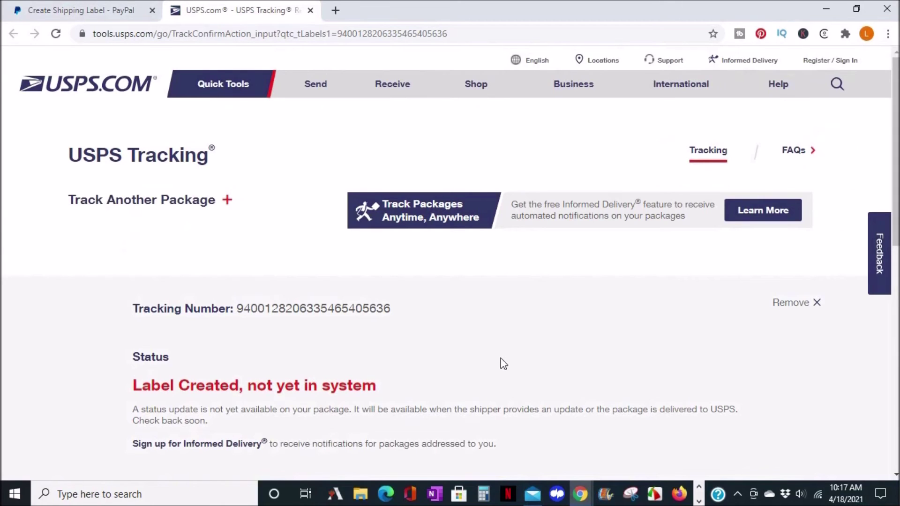
# Check the USPS tracking status, then return to PayPal and download the label PDF.
pyautogui.scroll(-1, 503, 364)
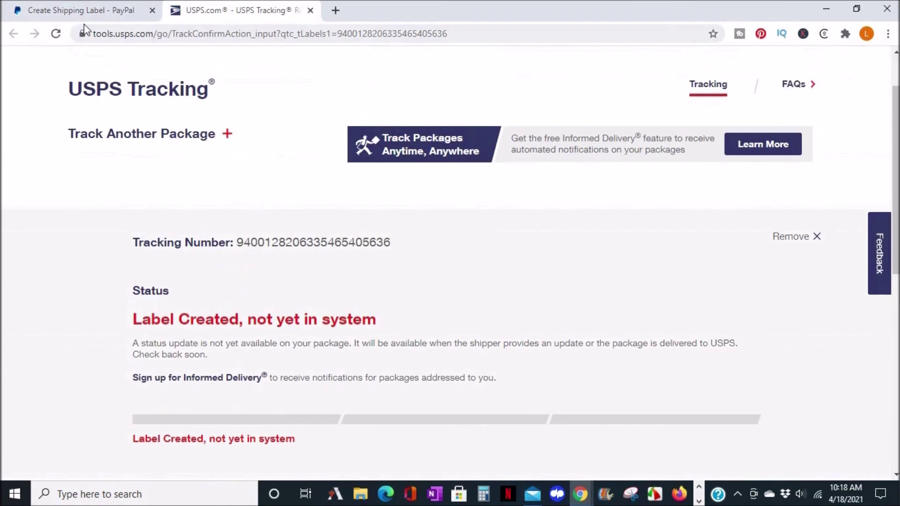
pyautogui.hotkey('ctrl', 'shift', 'Tab')
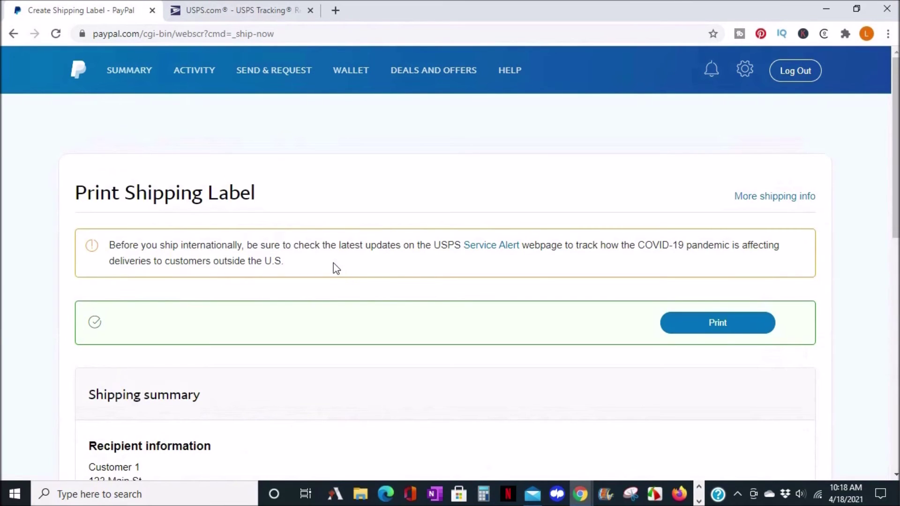
pyautogui.click(703, 333)
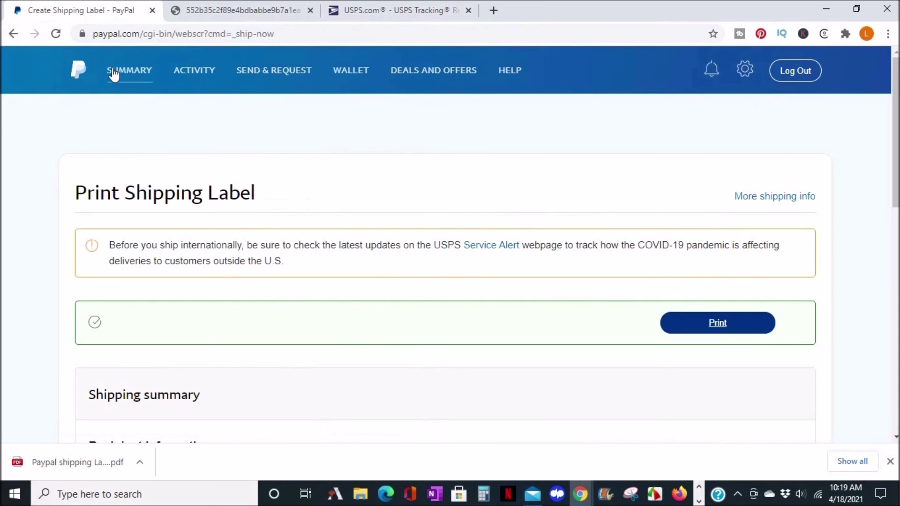
# Go to the PayPal account Summary page.
pyautogui.click(116, 71)
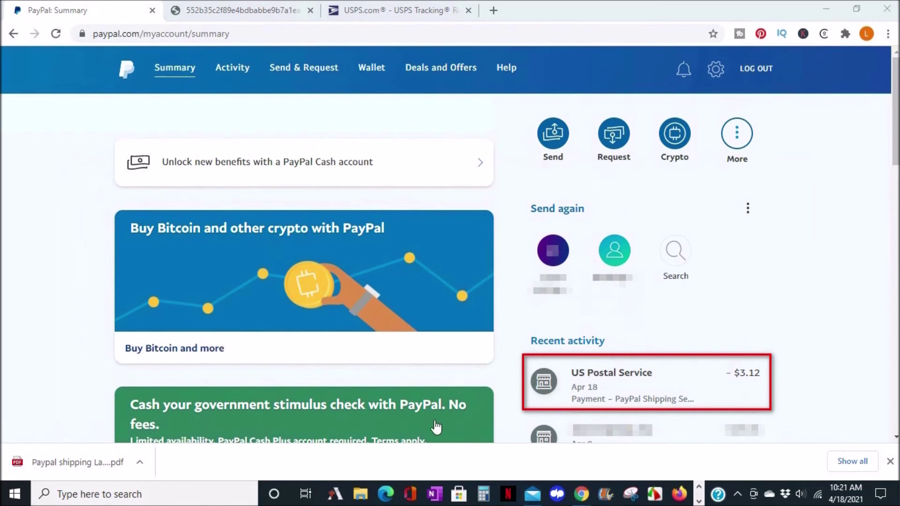
# Open the $3.12 US Postal Service payment details and start voiding its label.
pyautogui.click(580, 387)
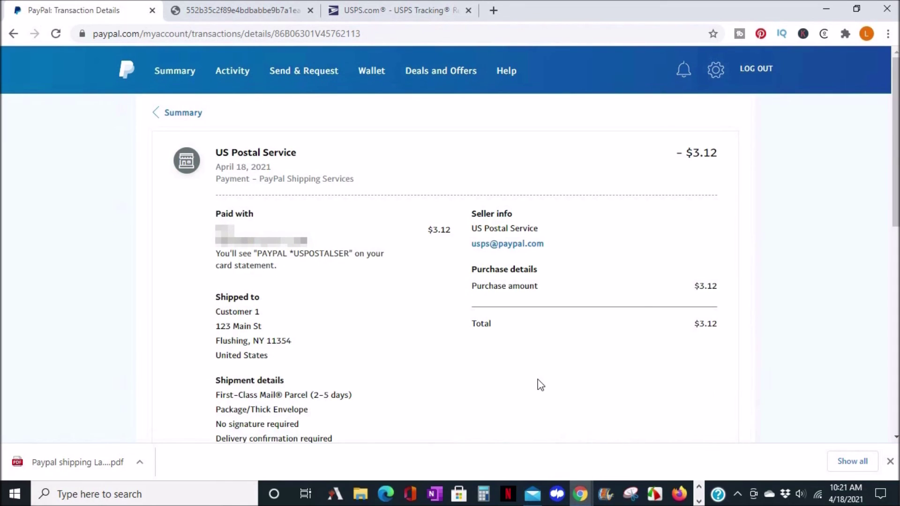
pyautogui.scroll(-5, 540, 384)
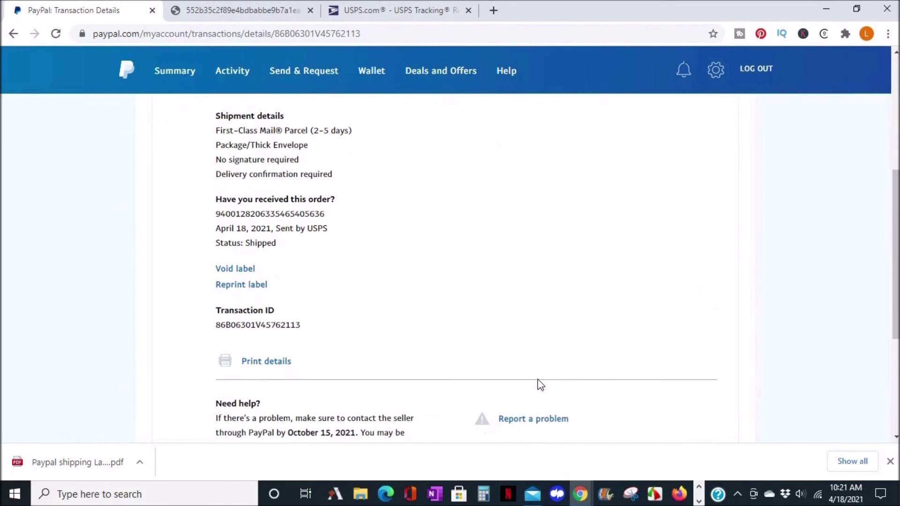
pyautogui.scroll(-2, 540, 385)
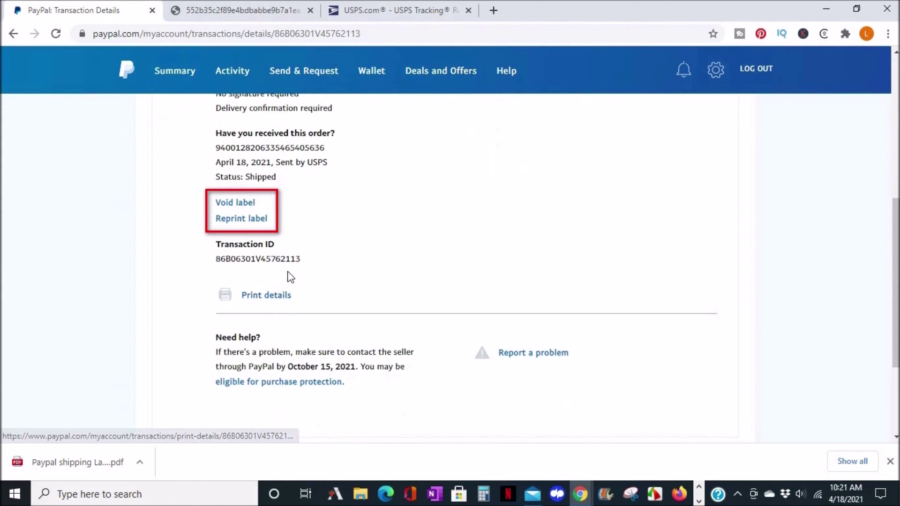
pyautogui.click(238, 203)
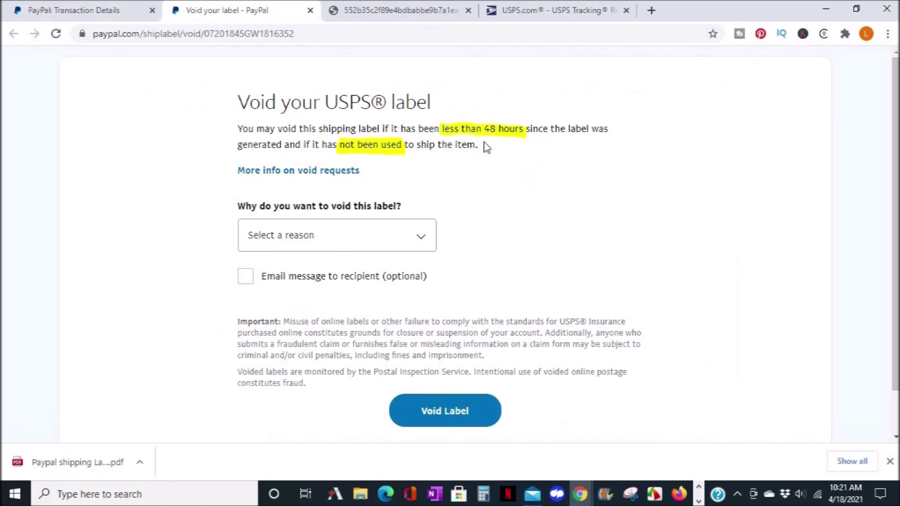
# Void the USPS label with reason "I've changed my mind", leaving the recipient email option unchecked.
pyautogui.scroll(1, 486, 147)
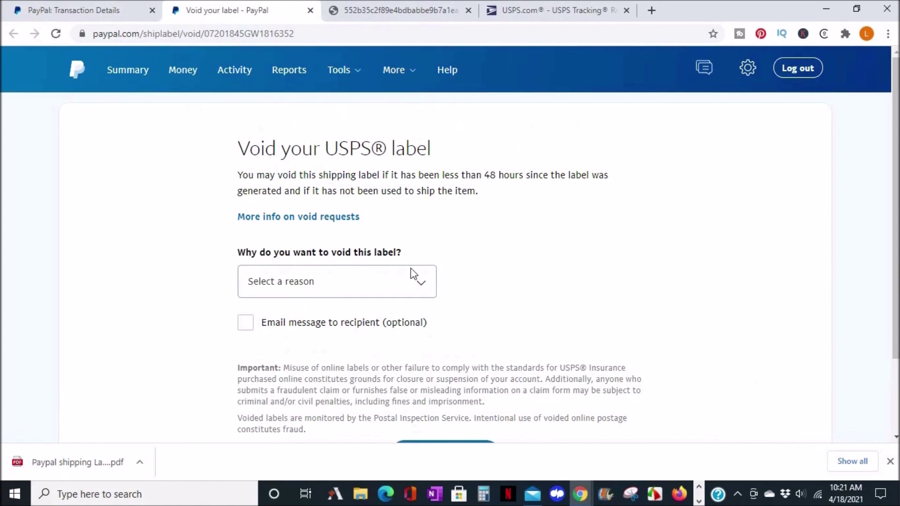
pyautogui.click(420, 283)
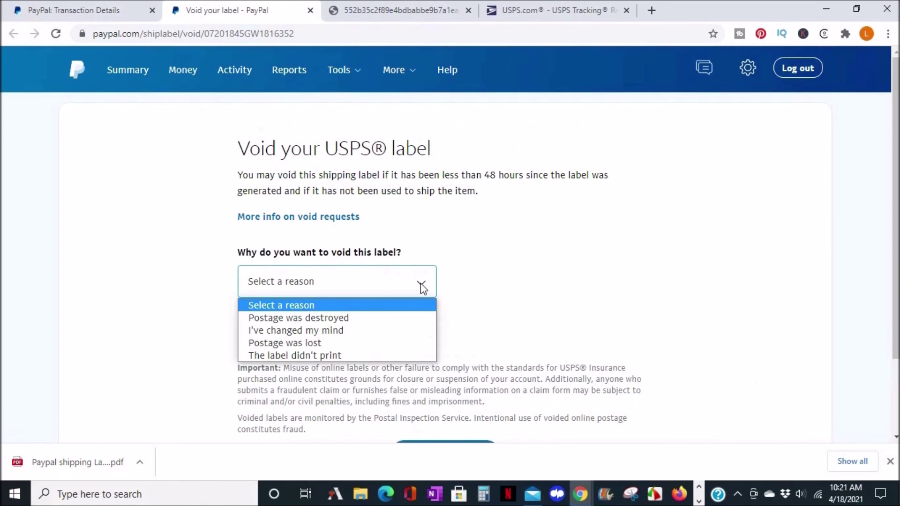
pyautogui.click(386, 330)
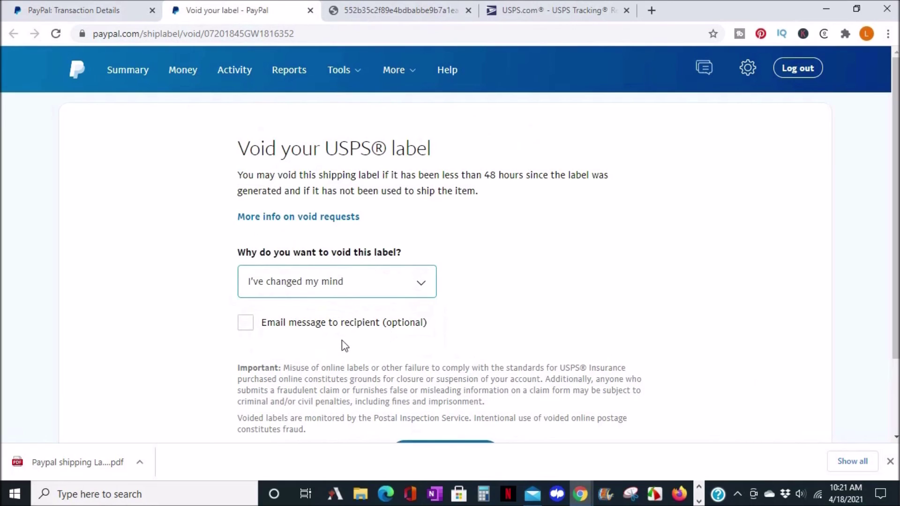
pyautogui.click(248, 328)
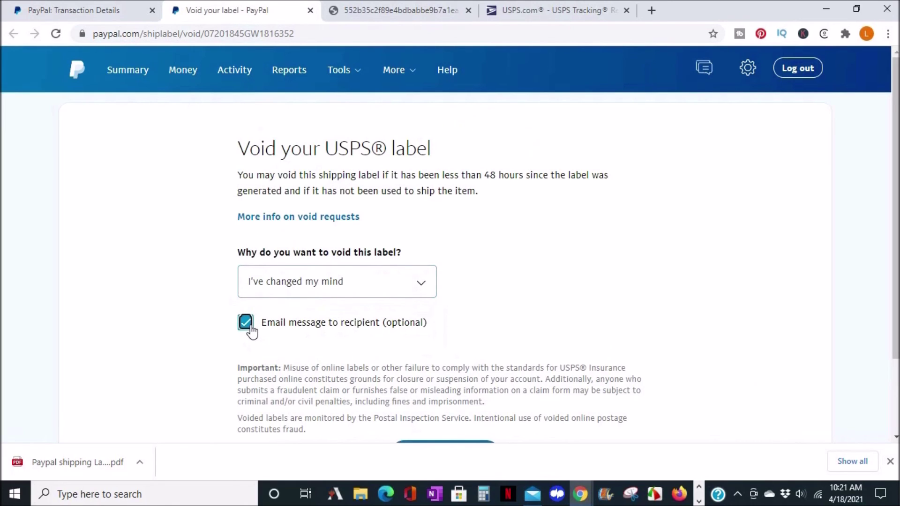
pyautogui.click(249, 328)
pyautogui.scroll(-1, 302, 339)
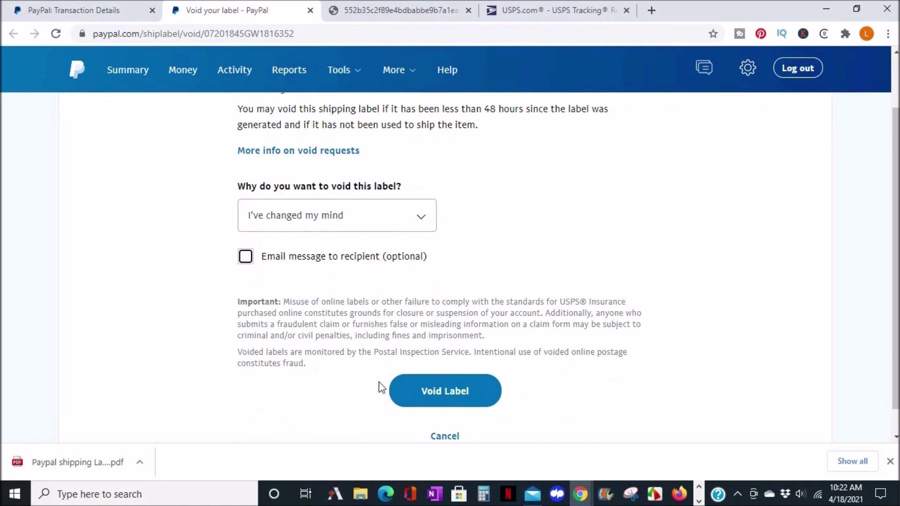
pyautogui.click(457, 394)
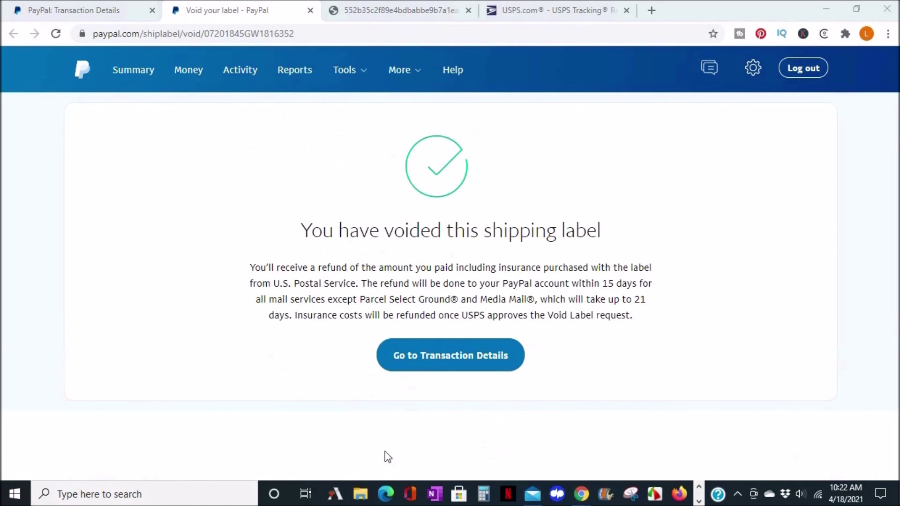